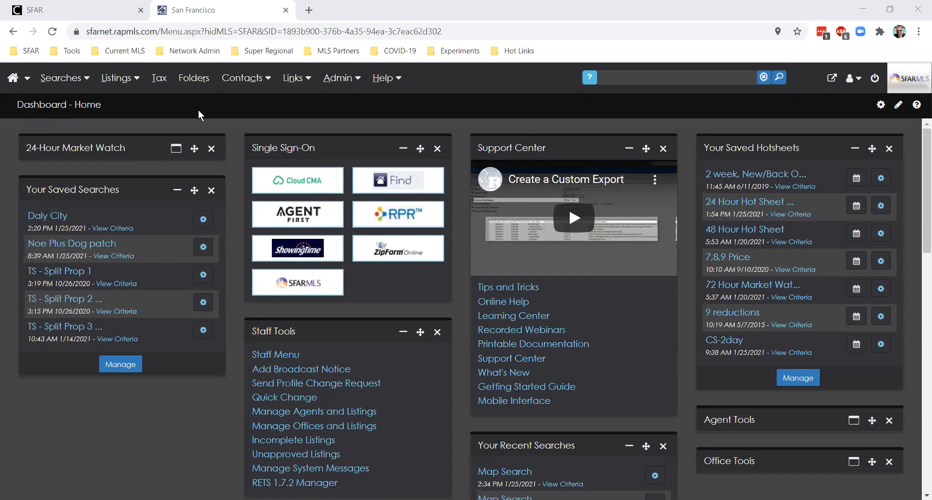
Step: Open the interactive listing map and bring the Larkspur and Corte Madera part of Marin County into view
mouse_move(62, 78)
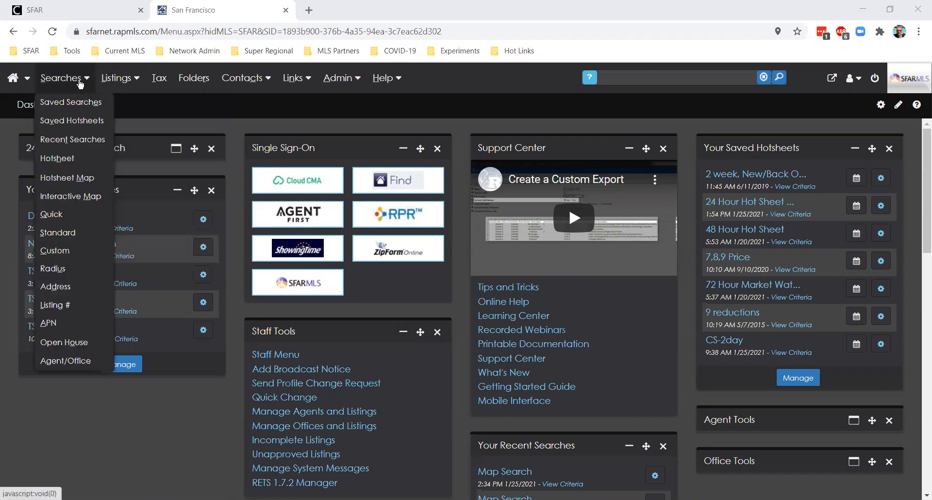
left_click(78, 202)
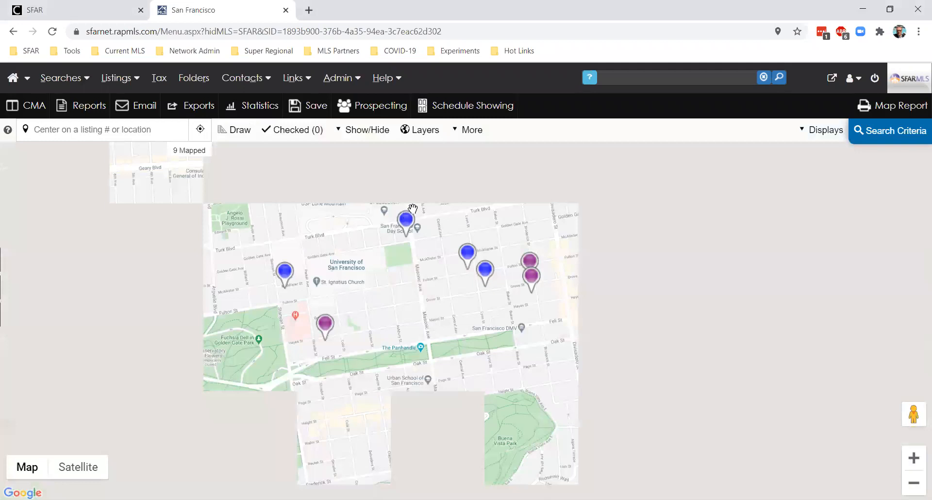
scroll(413, 209, "down", 3)
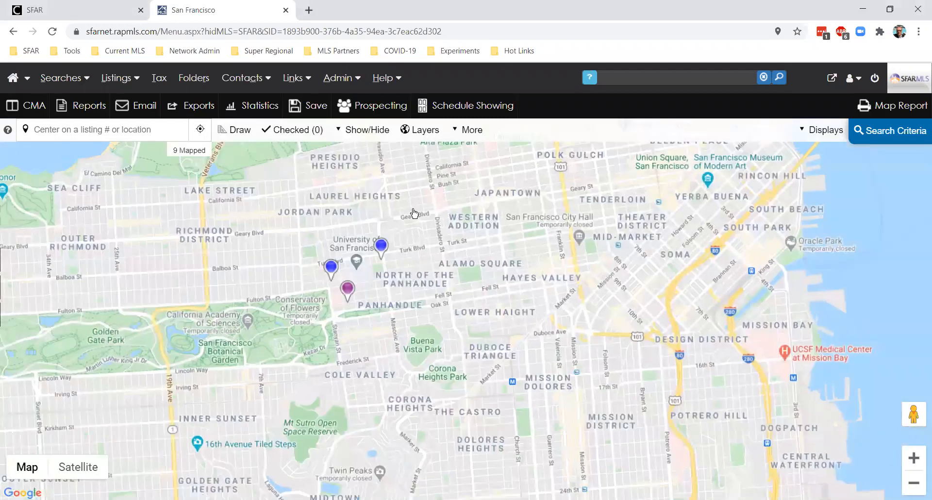
scroll(406, 237, "down", 2)
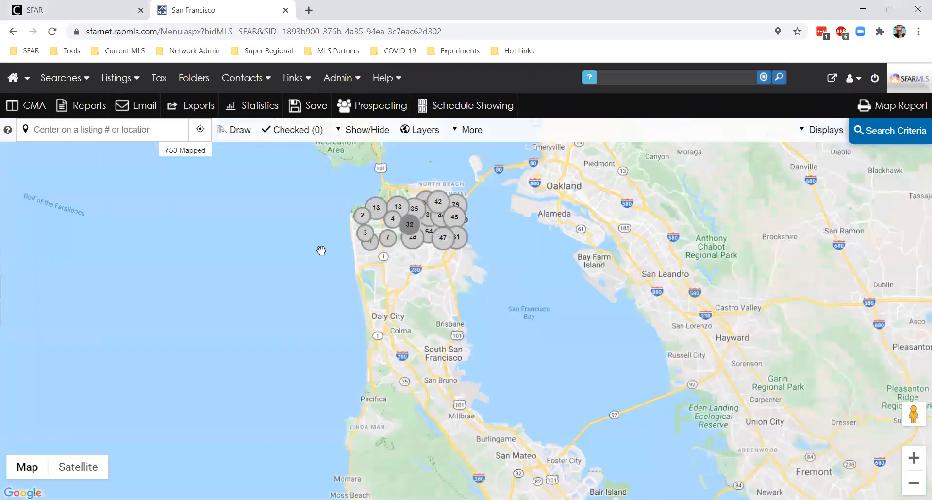
left_click_drag(332, 369, 334, 385)
scroll(345, 223, "up", 2)
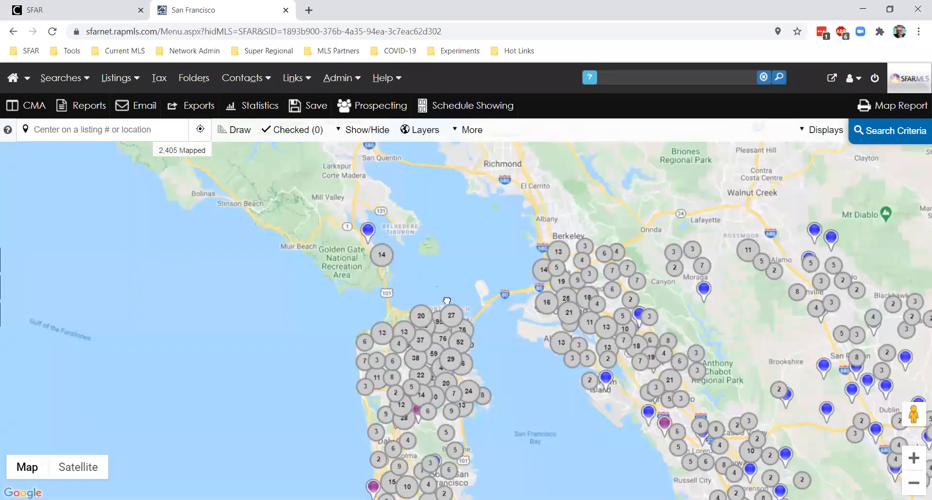
scroll(343, 209, "up", 2)
left_click_drag(348, 236, 447, 310)
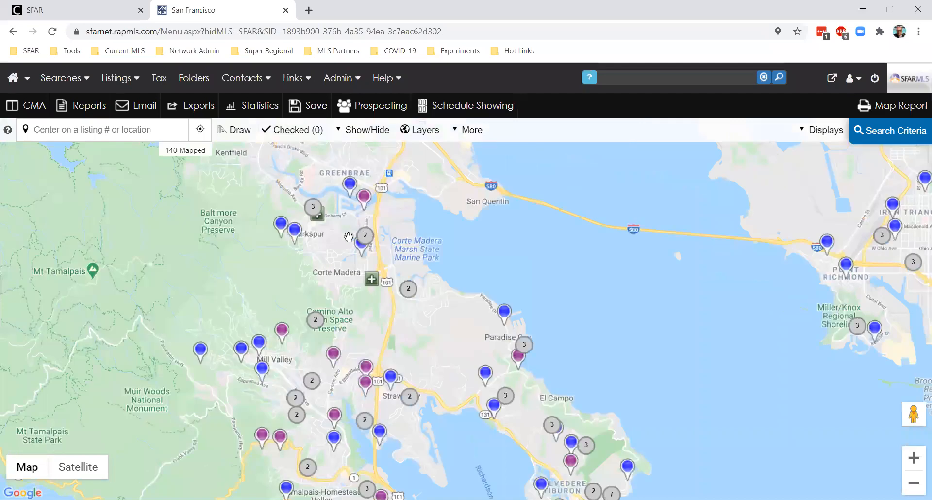
scroll(411, 263, "up", 3)
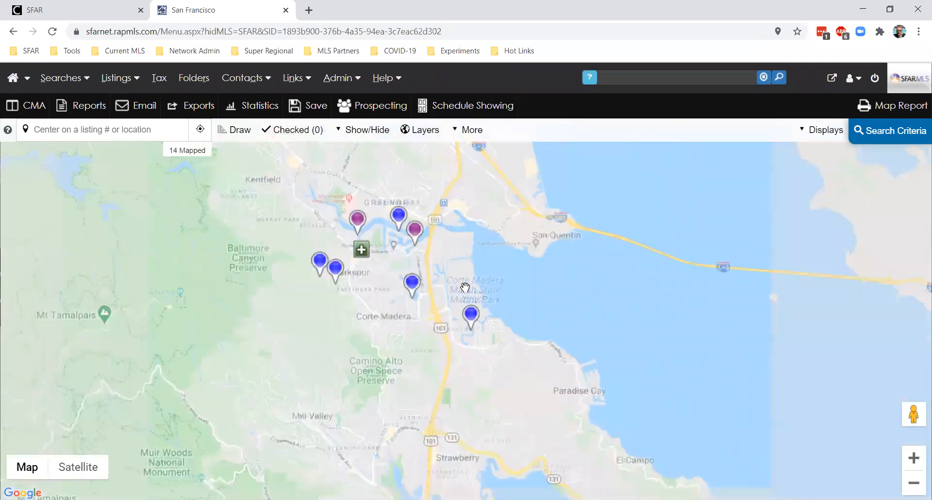
Step: Show the NorCal Alliance Areas MLS layer on the Marin map and close the layer list
left_click(416, 130)
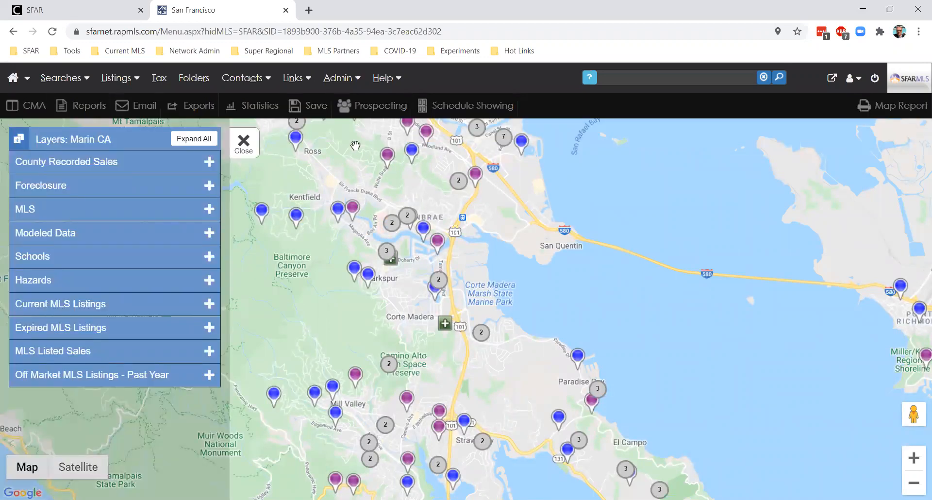
left_click(213, 215)
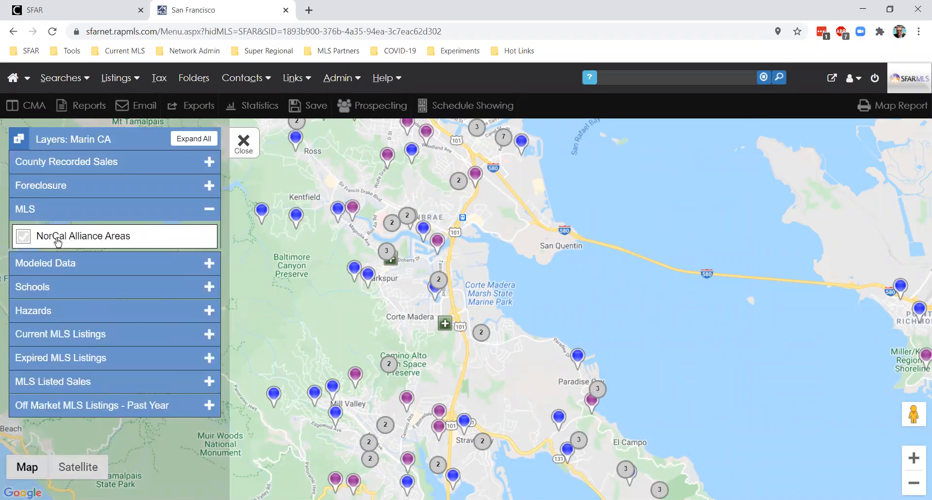
left_click(28, 237)
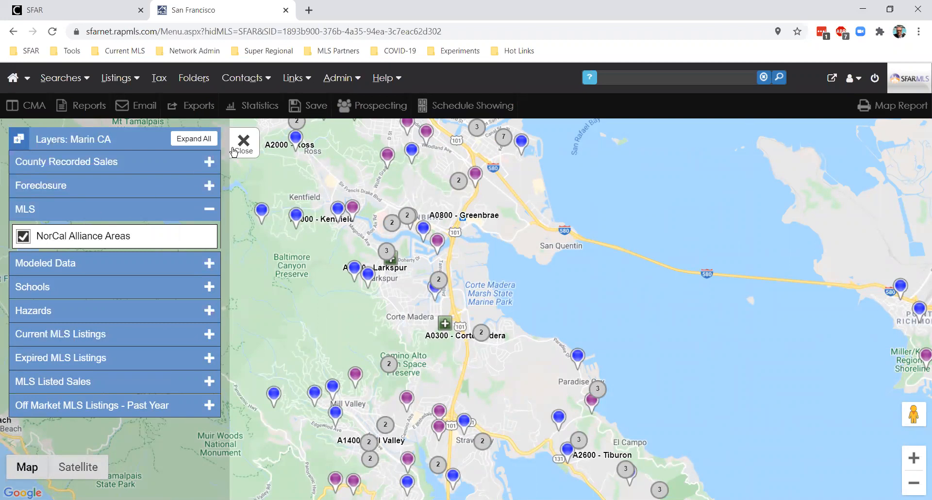
left_click(243, 143)
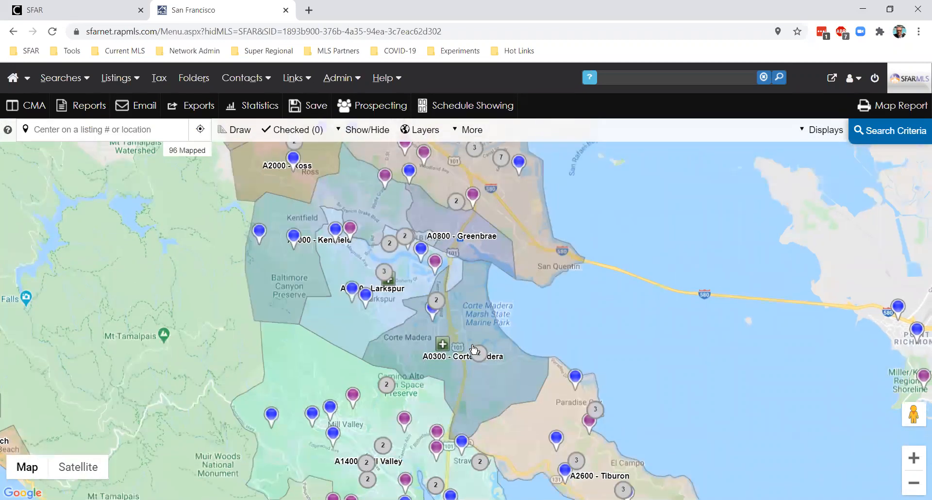
Step: Examine the MLS area codes and boundaries from Larkspur and Corte Madera down to Tiburon, Belvedere and Sausalito
scroll(472, 343, "up", 1)
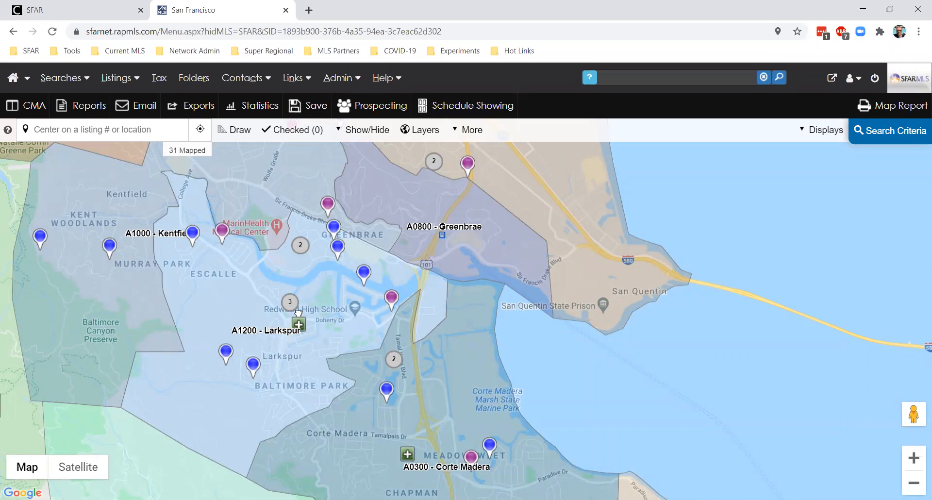
left_click_drag(397, 393, 335, 234)
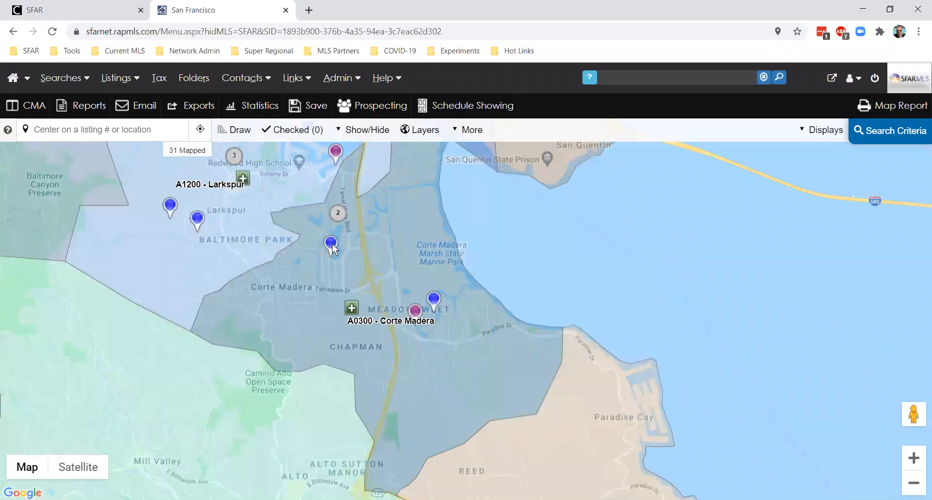
left_click_drag(451, 356, 355, 223)
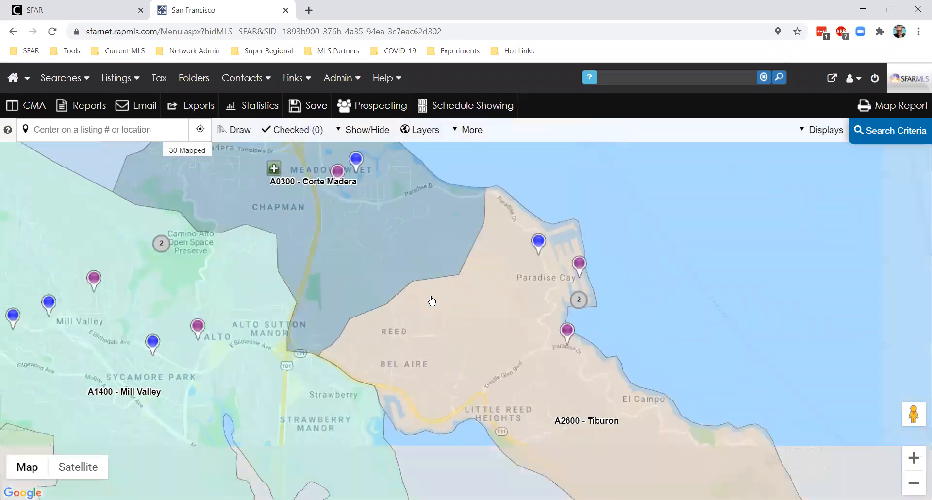
left_click_drag(465, 323, 339, 166)
left_click_drag(284, 309, 334, 369)
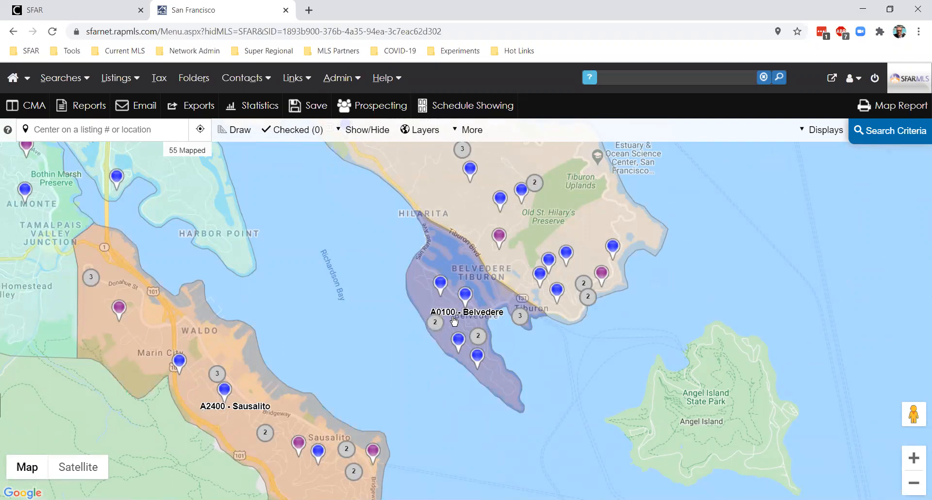
left_click_drag(409, 315, 407, 283)
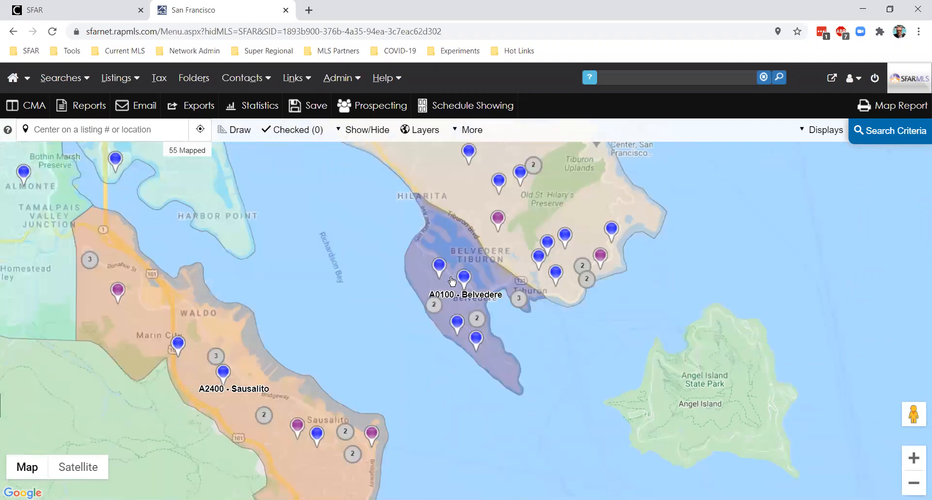
Step: Run a standard search for areas A0100 and A2400, previewing the count and viewing the matching listings
left_click(48, 82)
left_click(60, 231)
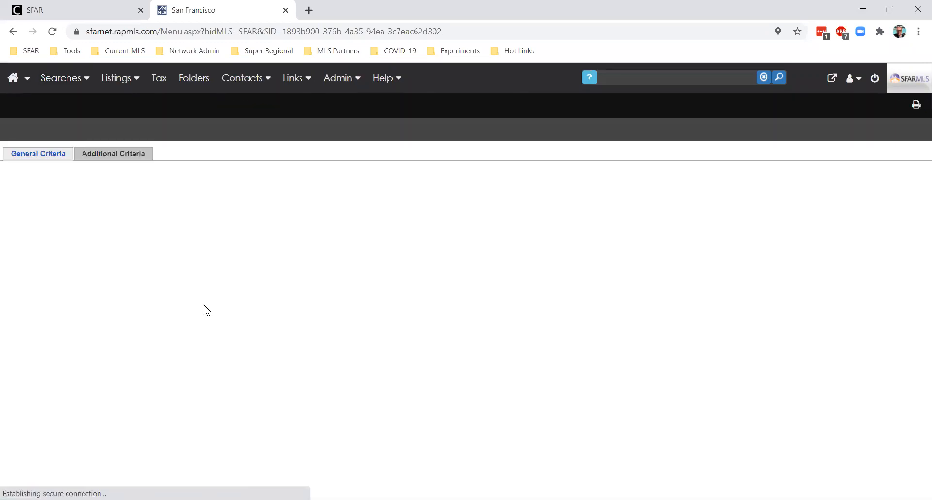
type("A")
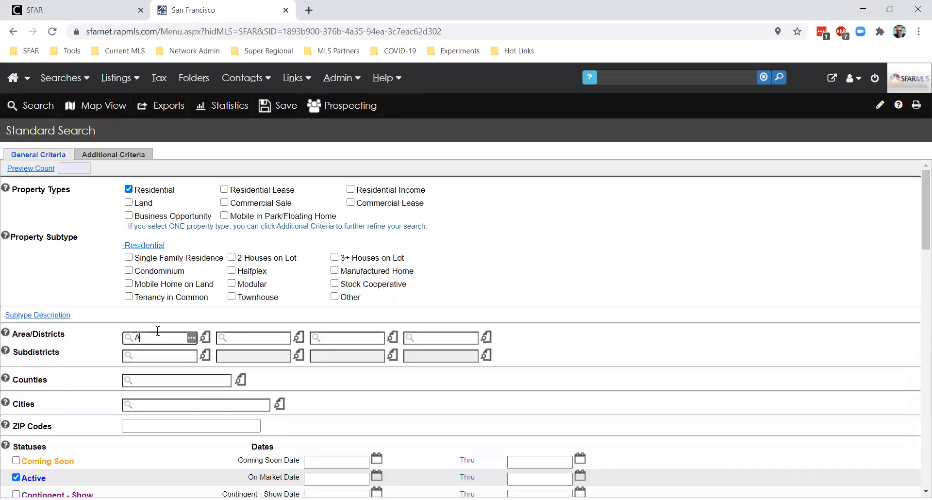
type("0100")
key("Tab")
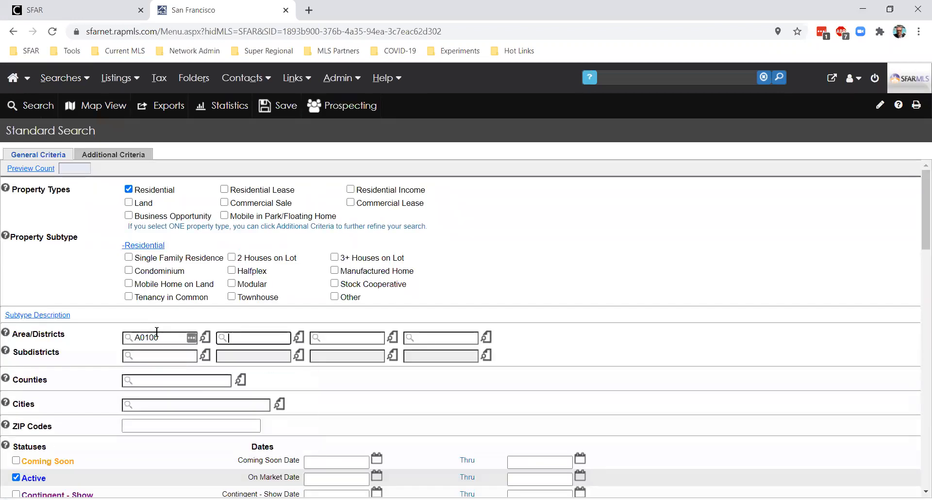
type("A2400")
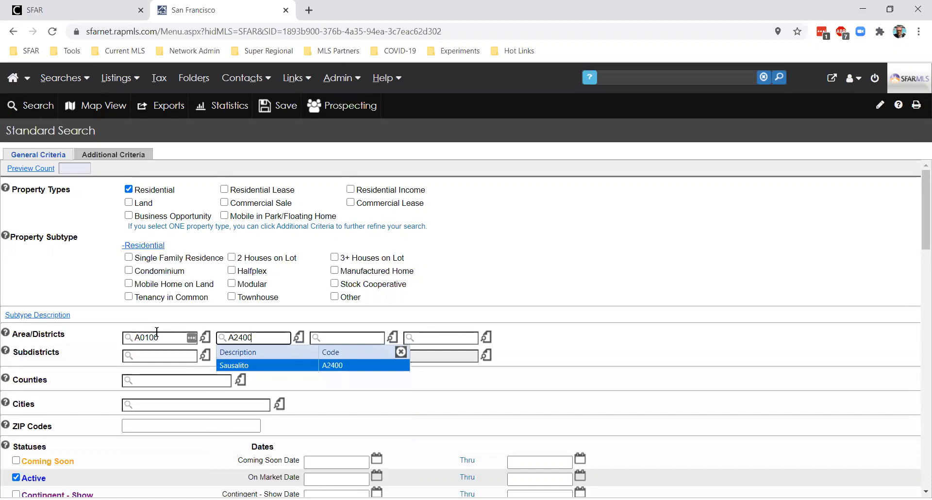
key("Tab")
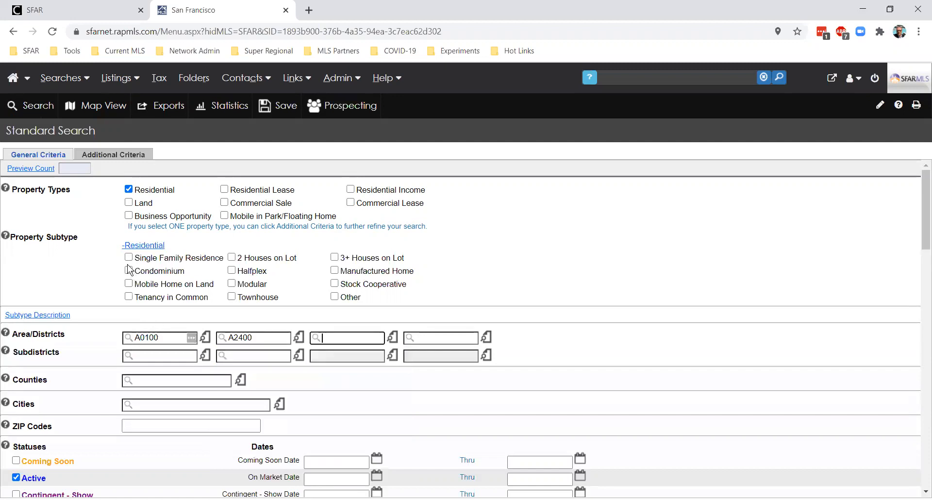
left_click(31, 169)
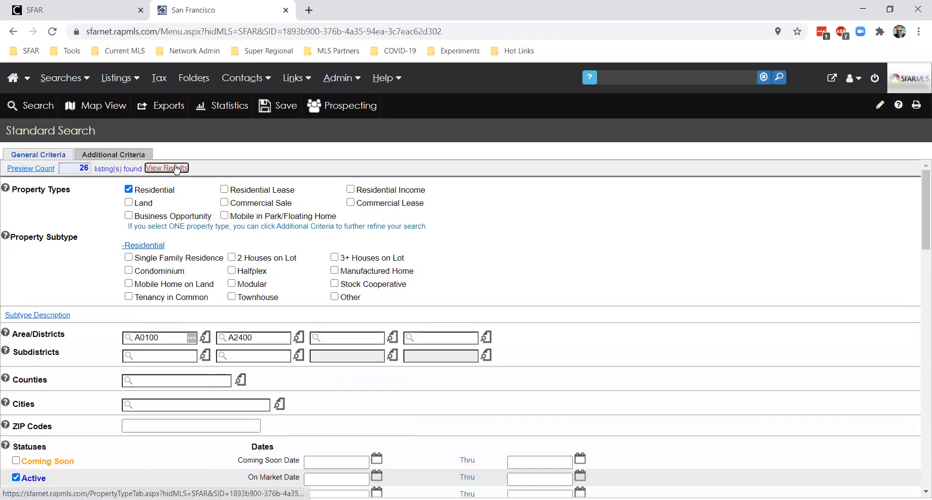
left_click(176, 169)
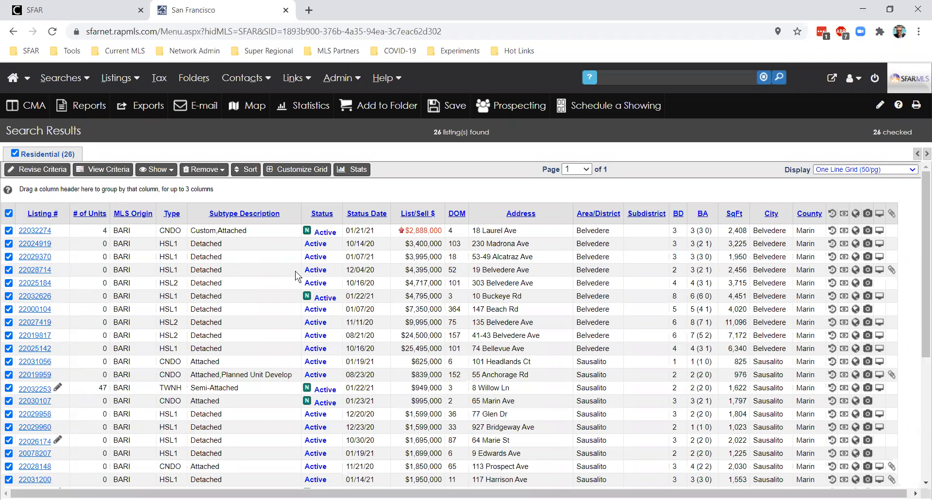
Step: Reopen the interactive listing map and bring Daly City and southern San Francisco into view
mouse_move(58, 93)
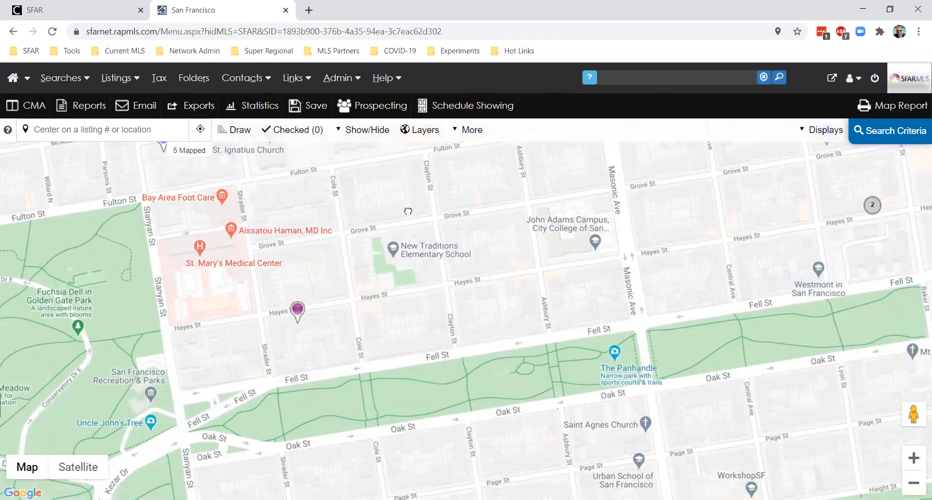
scroll(318, 407, "down", 1)
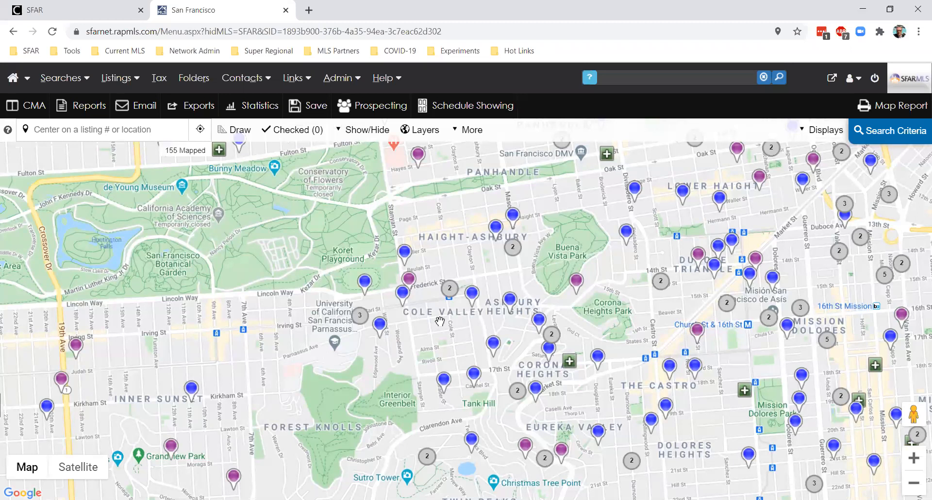
left_click_drag(455, 291, 484, 250)
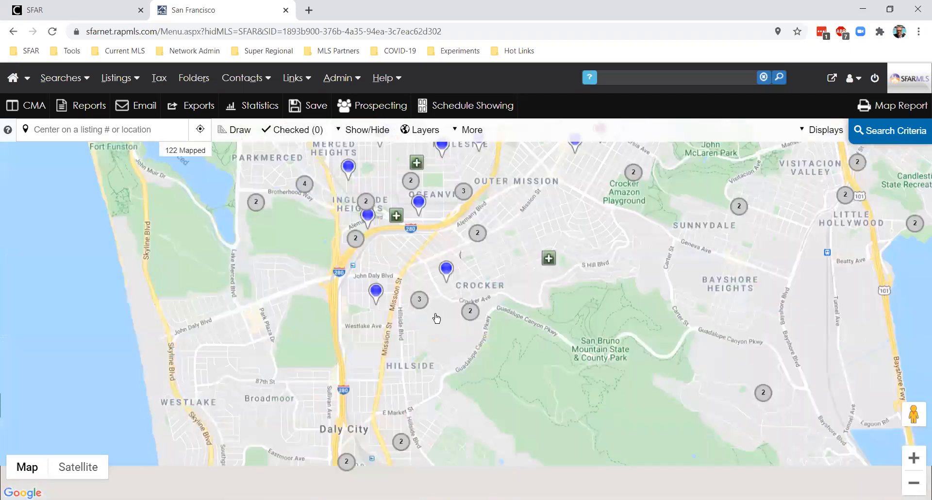
left_click_drag(437, 318, 434, 299)
scroll(391, 360, "down", 1)
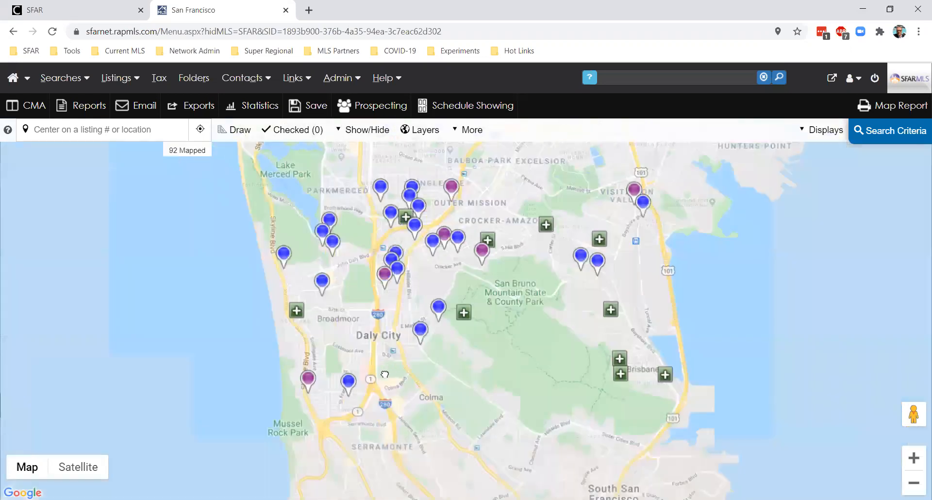
left_click_drag(362, 221, 331, 255)
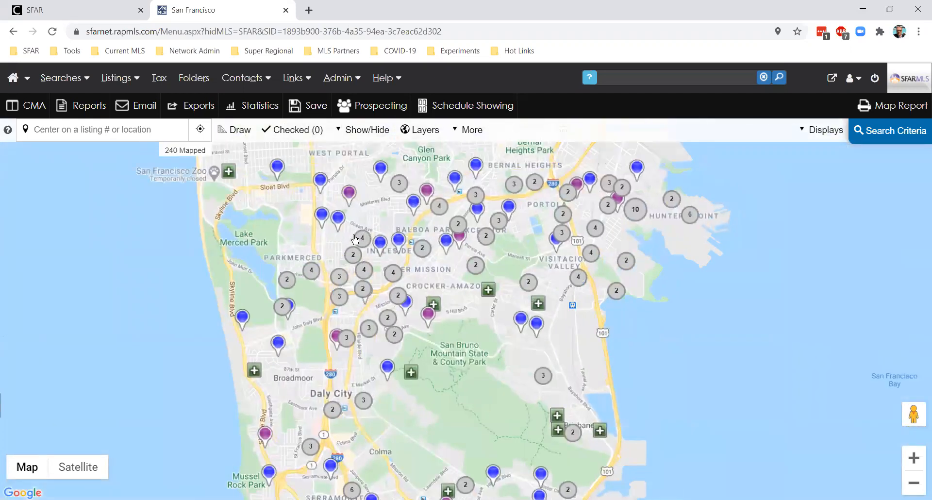
Step: Show the NorCal Alliance Areas MLS layer on the San Mateo map and close the layer list
left_click(420, 130)
left_click(79, 207)
left_click(48, 237)
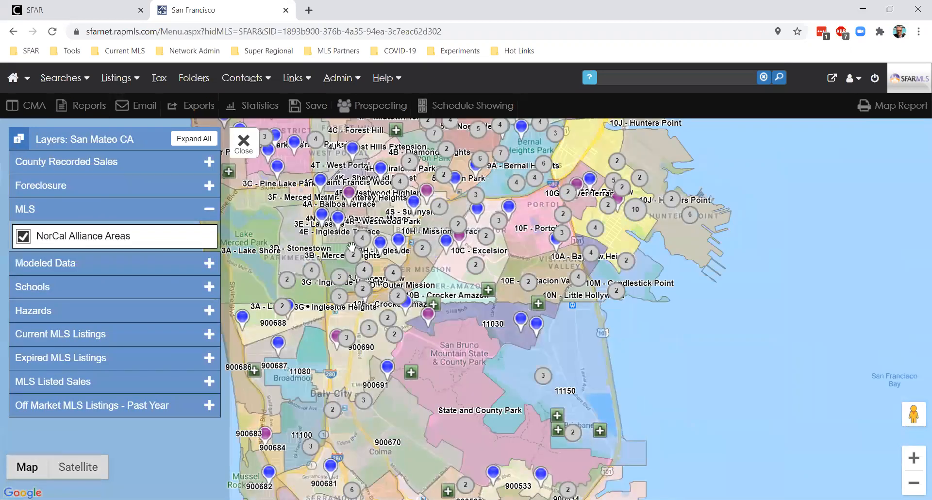
double_click(297, 296)
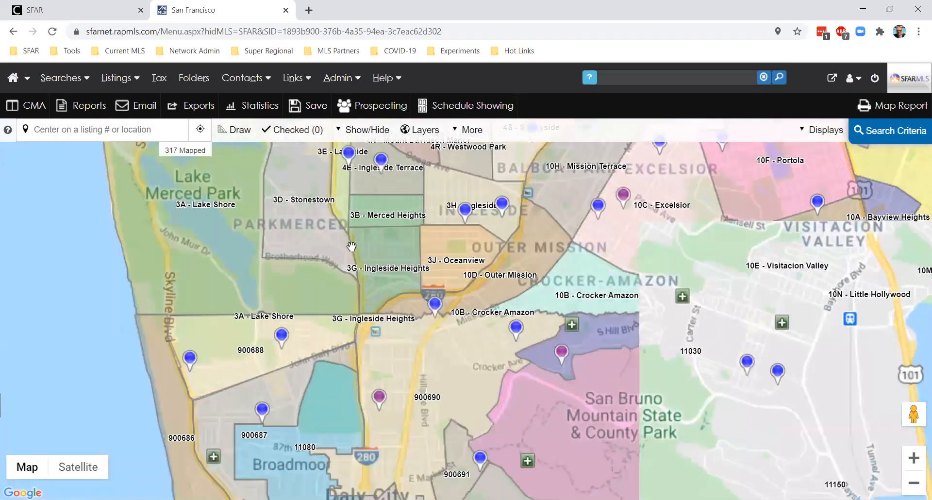
Step: Examine the MLS area codes and boundaries around Daly City, Broadmoor and Colma
left_click_drag(377, 336, 351, 247)
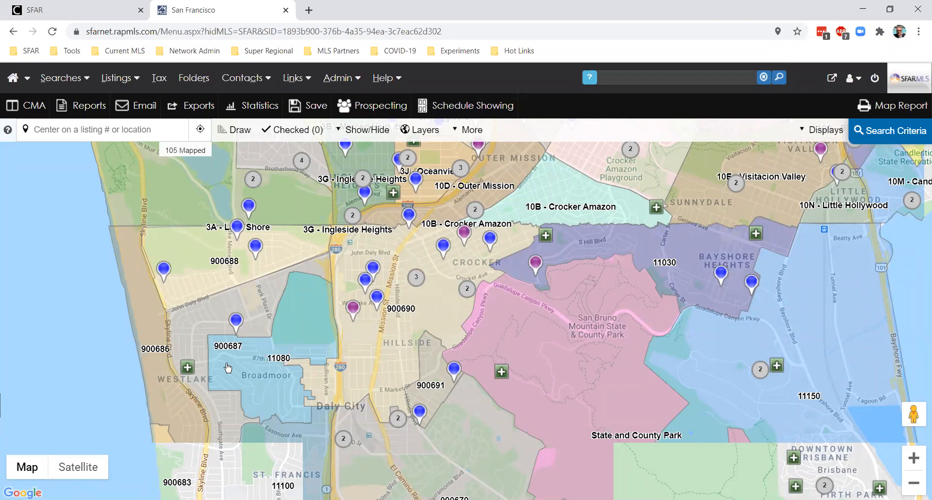
left_click_drag(370, 286, 361, 265)
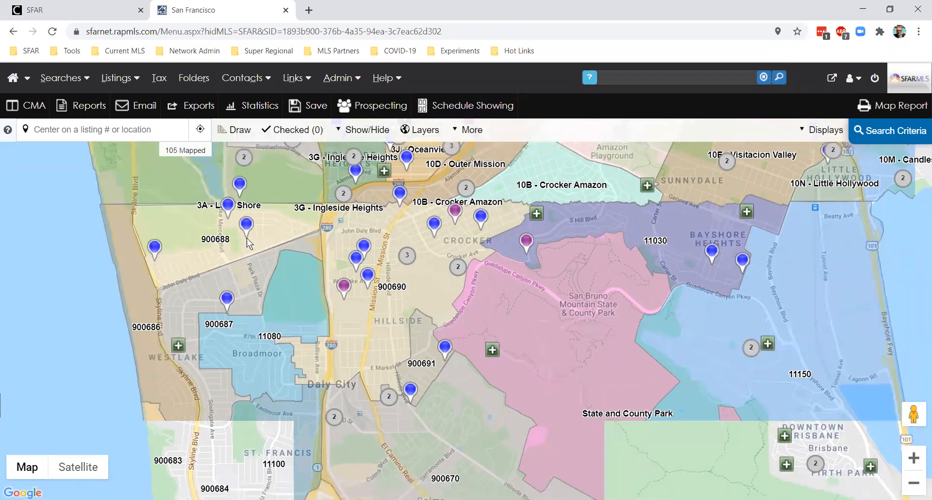
left_click_drag(343, 400, 311, 331)
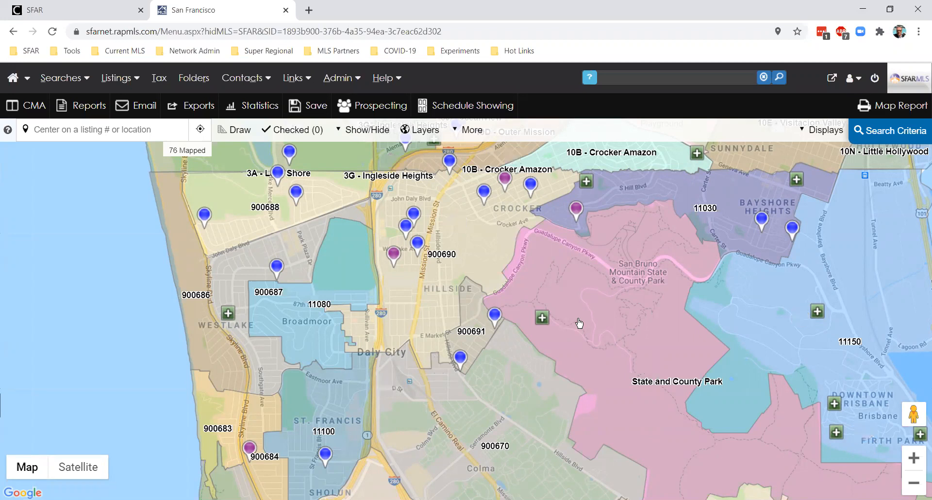
Step: Examine the MLS districts and mapped listings across San Francisco, from Hunters Point to the Mission and Potrero Hill
scroll(626, 286, "down", 1)
left_click_drag(626, 287, 297, 329)
left_click_drag(782, 222, 423, 356)
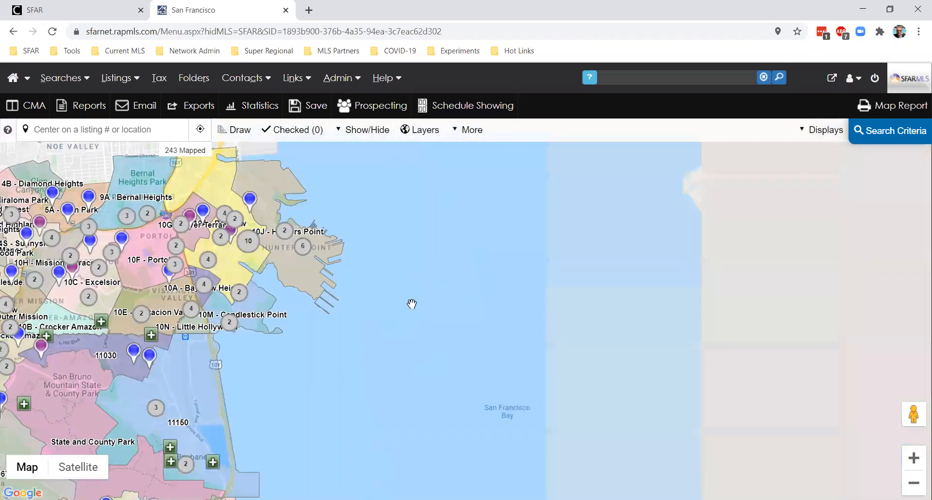
left_click_drag(656, 160, 292, 239)
left_click_drag(350, 272, 641, 287)
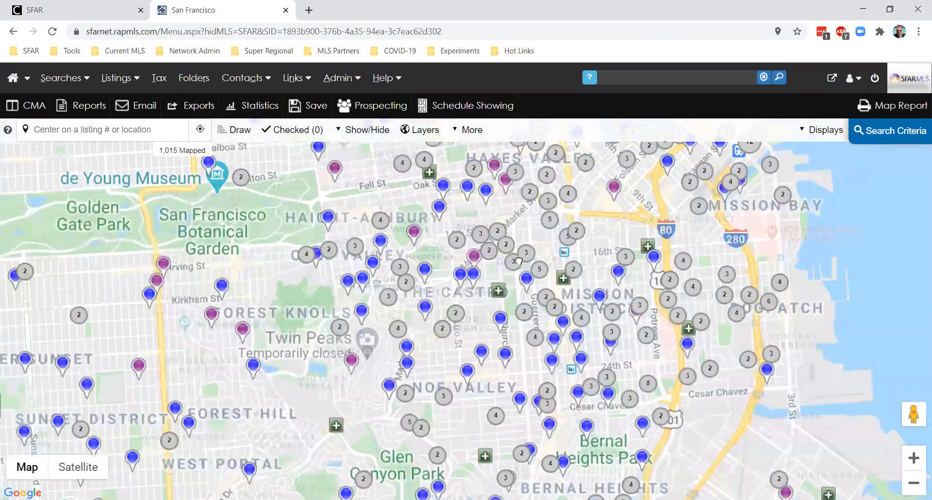
scroll(602, 257, "up", 2)
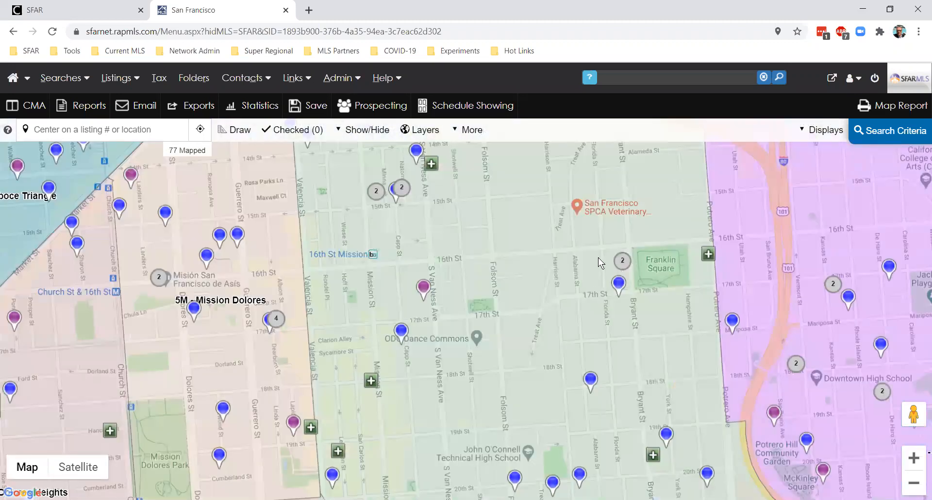
left_click_drag(615, 330, 616, 349)
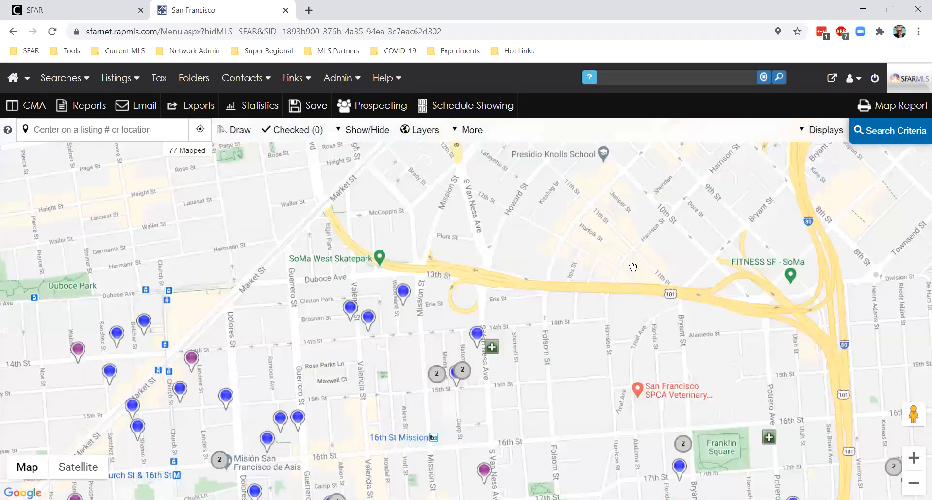
scroll(632, 266, "down", 1)
scroll(632, 266, "down", 1)
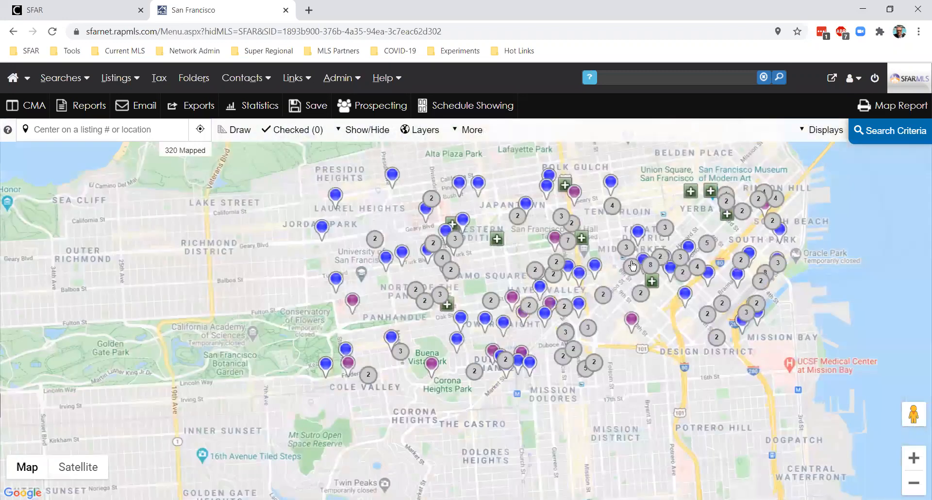